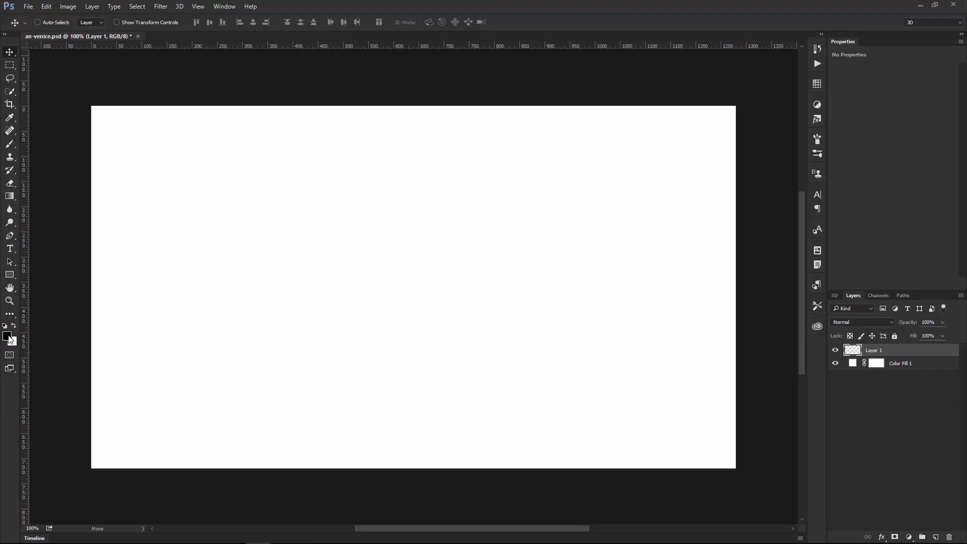
Step: Open the foreground and background colour pickers, closing both without changes
click(8, 337)
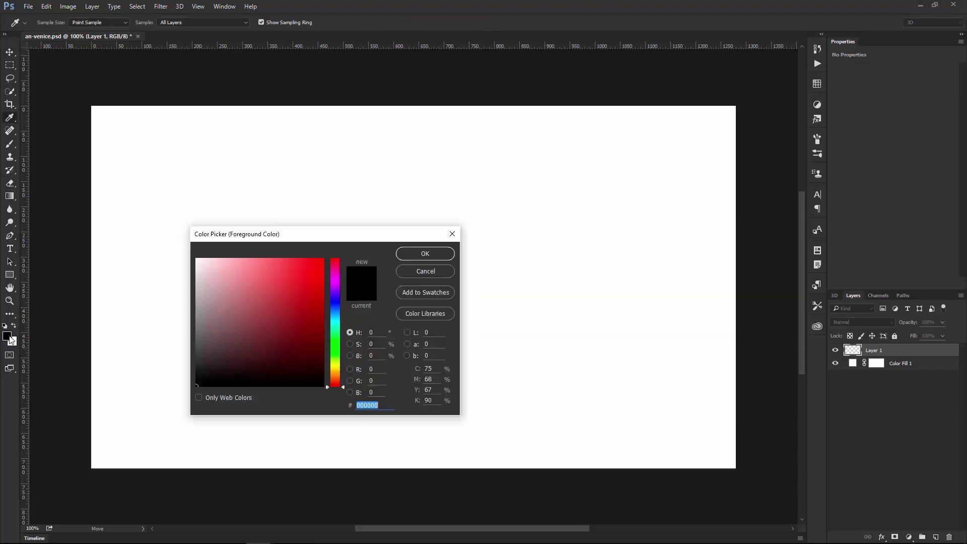
click(421, 270)
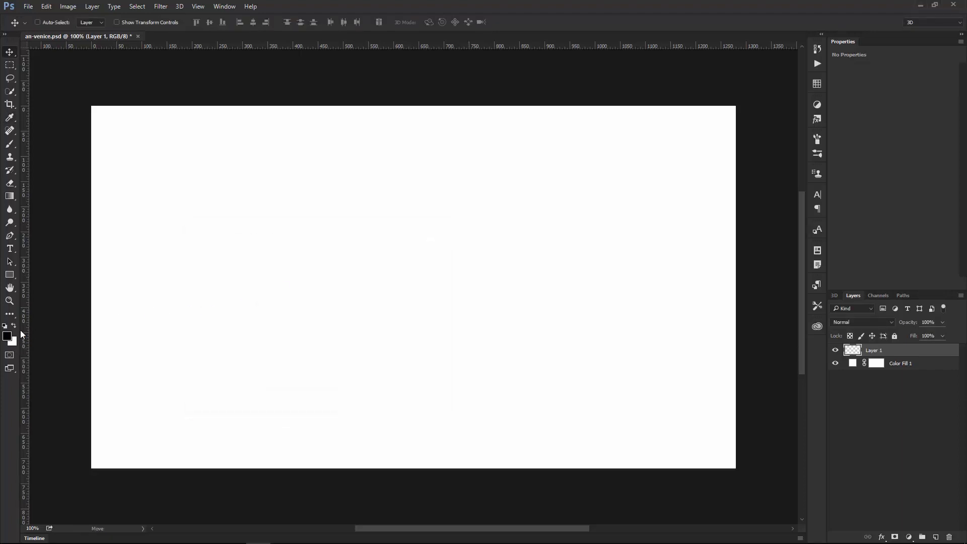
click(12, 341)
drag(265, 236, 257, 231)
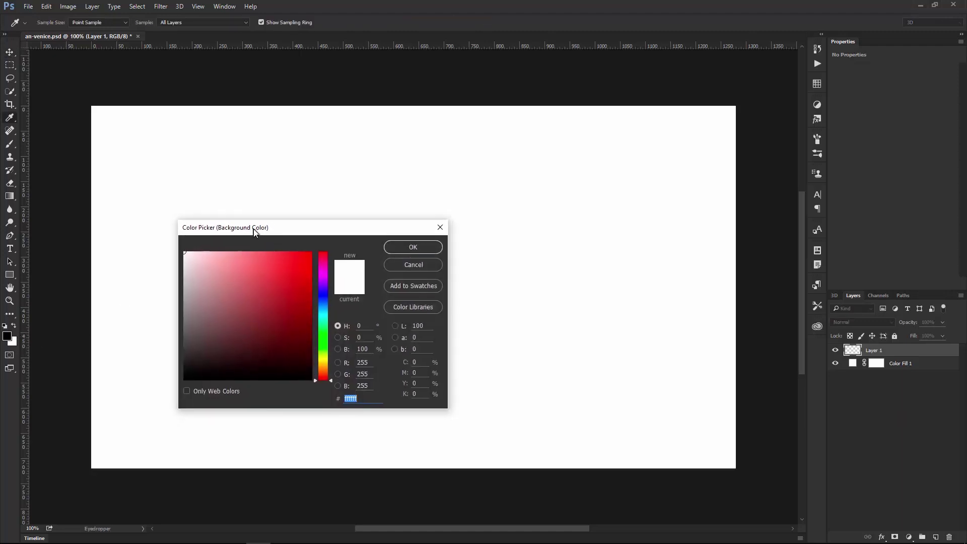
click(428, 246)
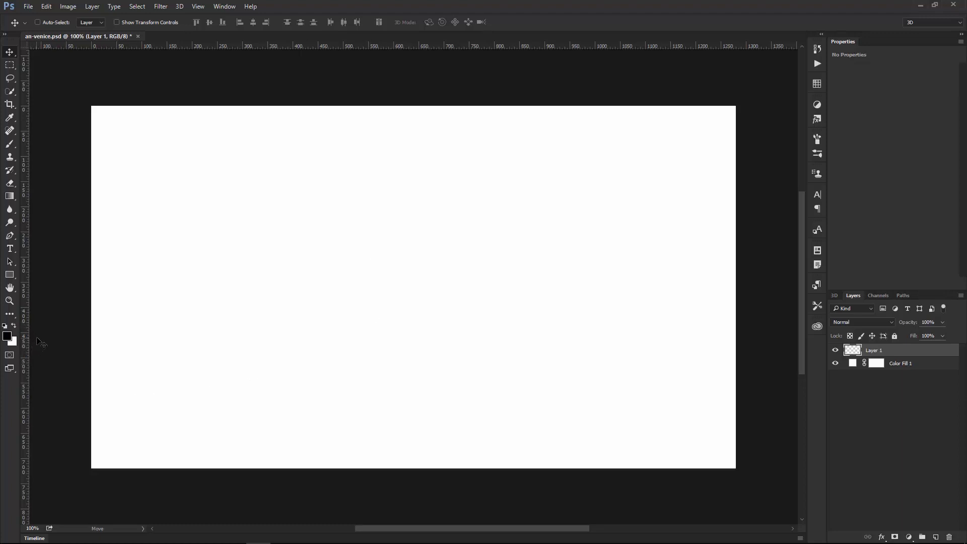
Step: Brush a soft grey ring near the canvas centre, then pick green from the on-canvas HUD picker
click(9, 145)
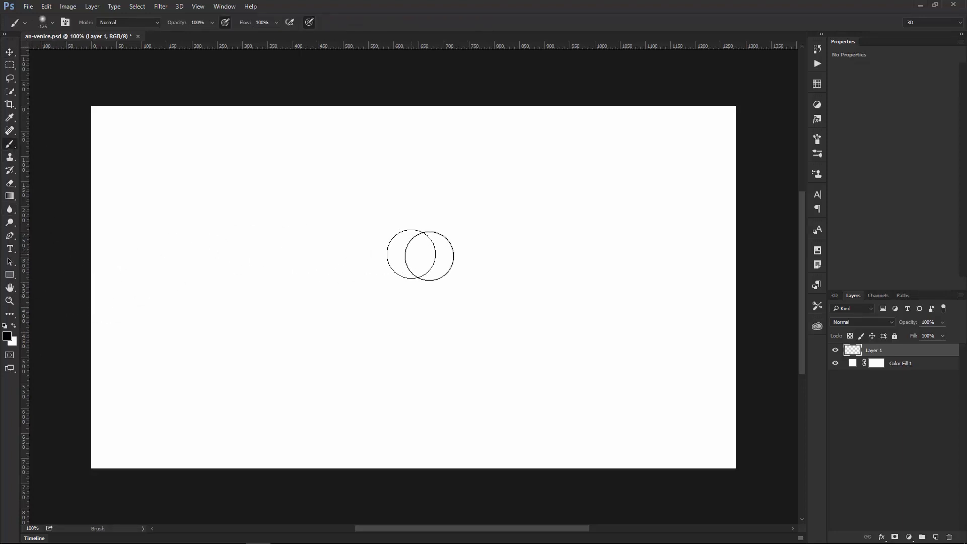
mouse_move(433, 278)
mouse_down()
mouse_move(425, 231)
mouse_move(448, 266)
mouse_move(403, 261)
mouse_up()
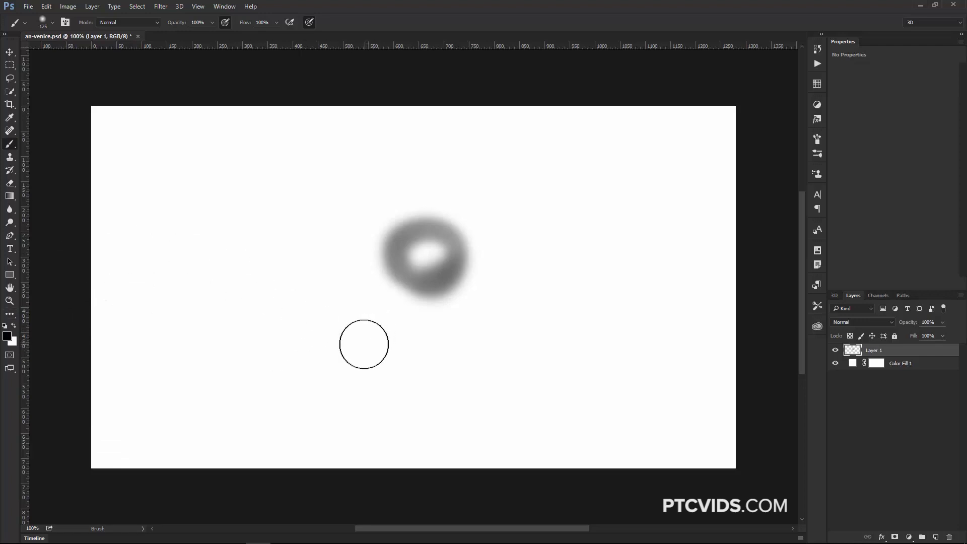
key(shift)
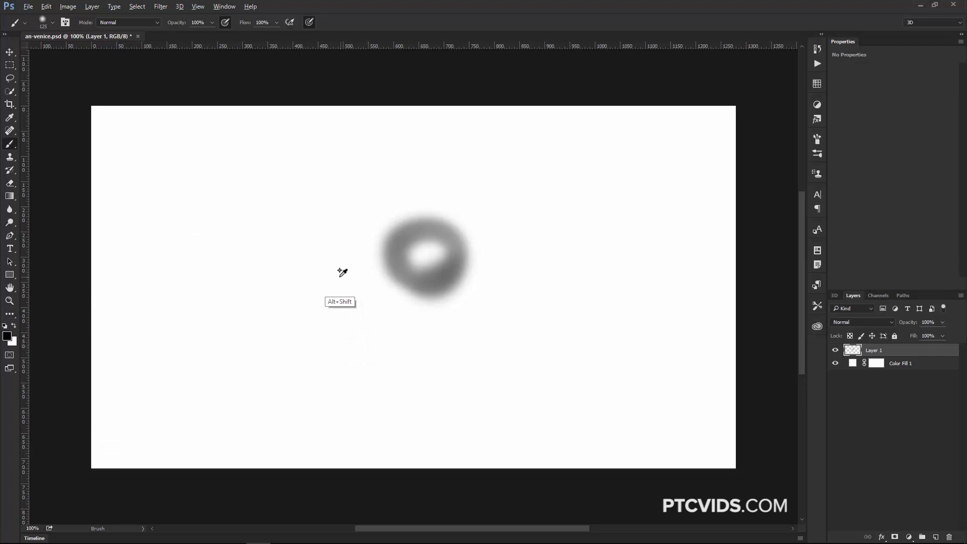
alt+shift+right_click(340, 270)
mouse_move(374, 248)
mouse_down()
mouse_move(361, 255)
mouse_move(378, 243)
mouse_move(398, 248)
mouse_move(416, 224)
mouse_move(373, 231)
mouse_up()
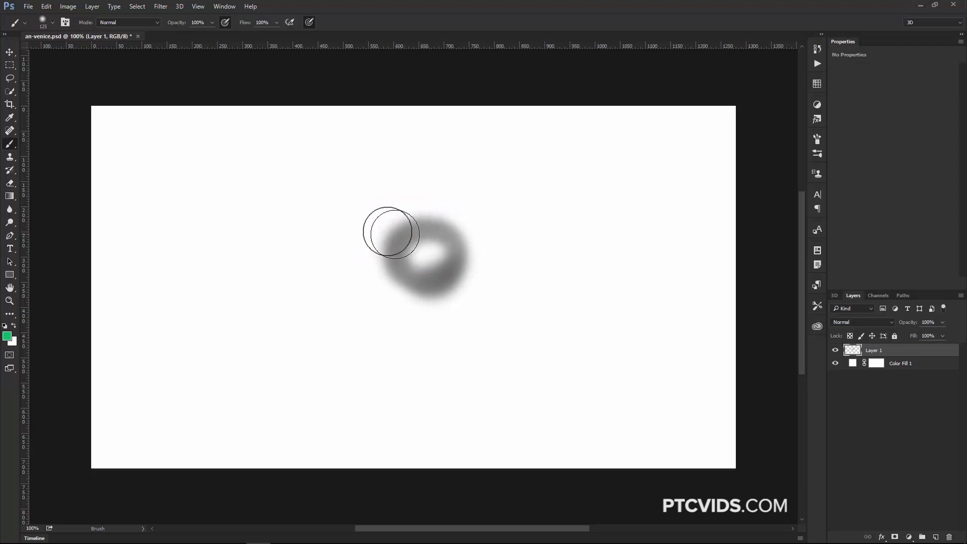
Step: Show the Color panel via Window > Color, pick purple, and paint it over the grey ring
click(227, 7)
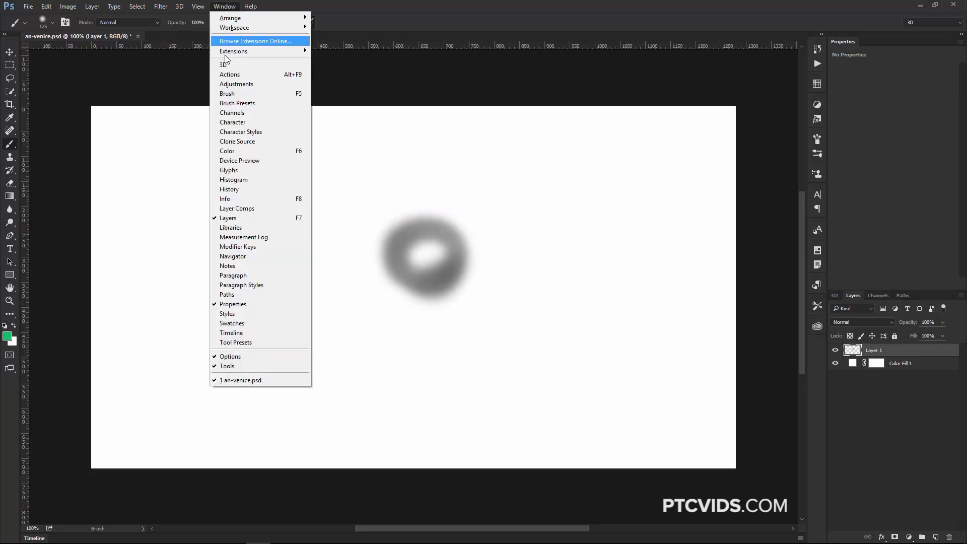
click(227, 152)
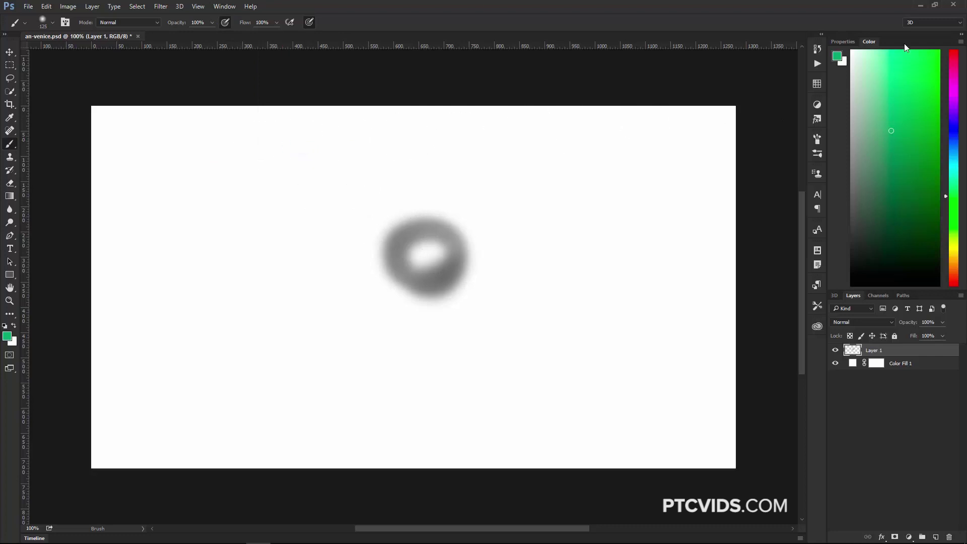
click(953, 93)
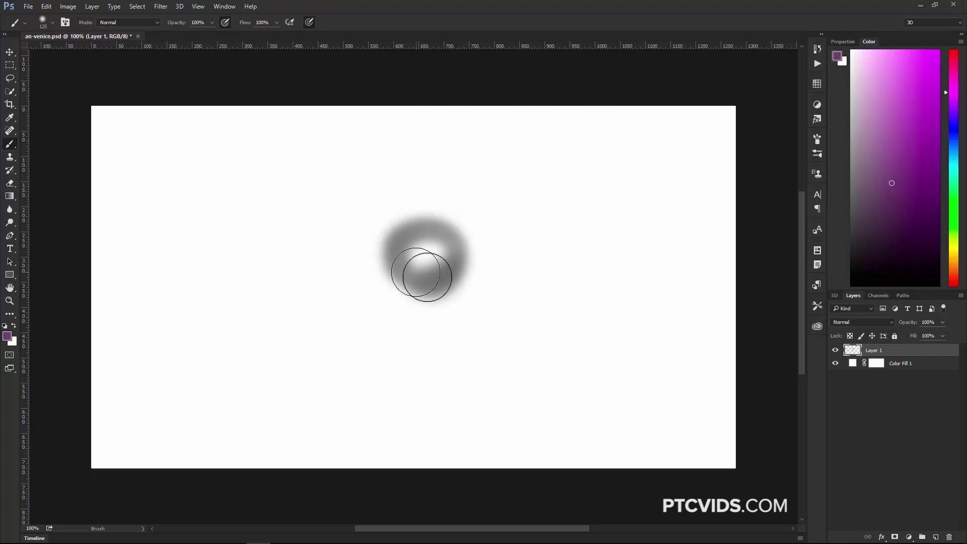
drag(425, 274, 428, 274)
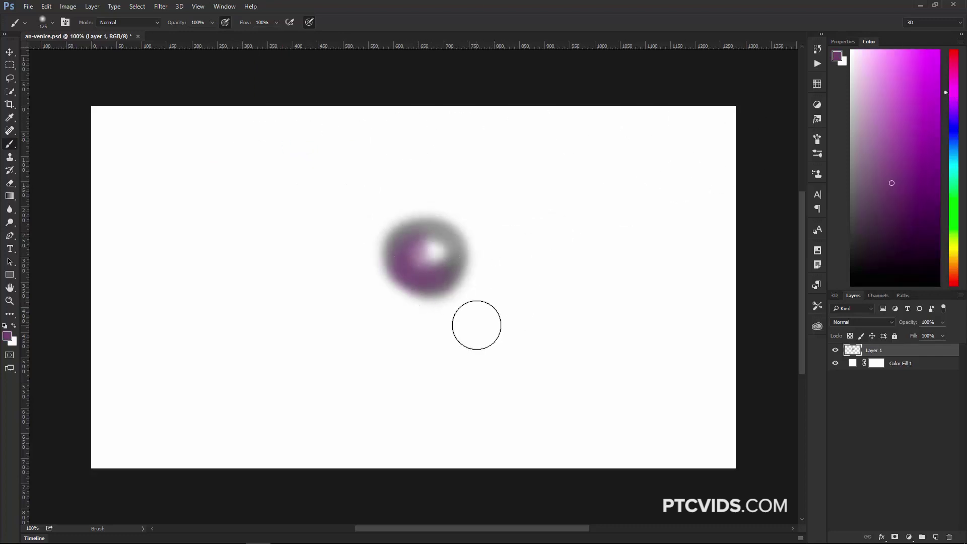
Step: Try saturation, brightness and hue views, blue-violet 239 and brightness 0 in the Foreground Color Picker, then cancel
click(7, 336)
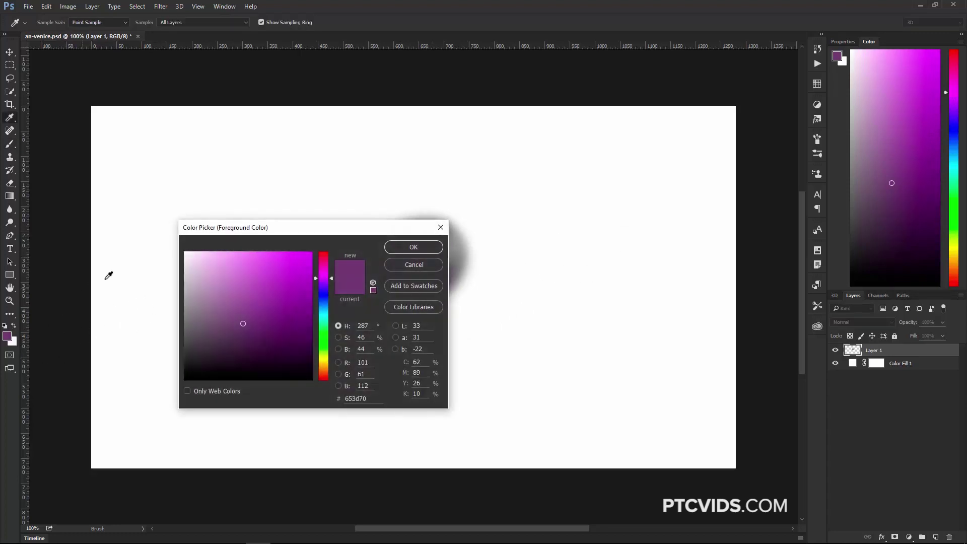
click(339, 337)
click(338, 349)
click(338, 326)
drag(334, 324, 332, 295)
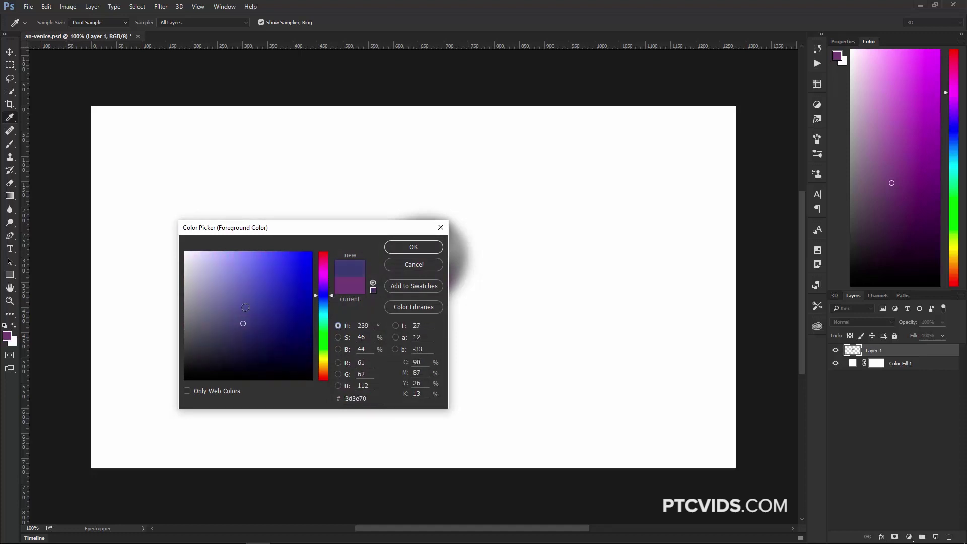
click(247, 294)
double_click(359, 349)
text(0)
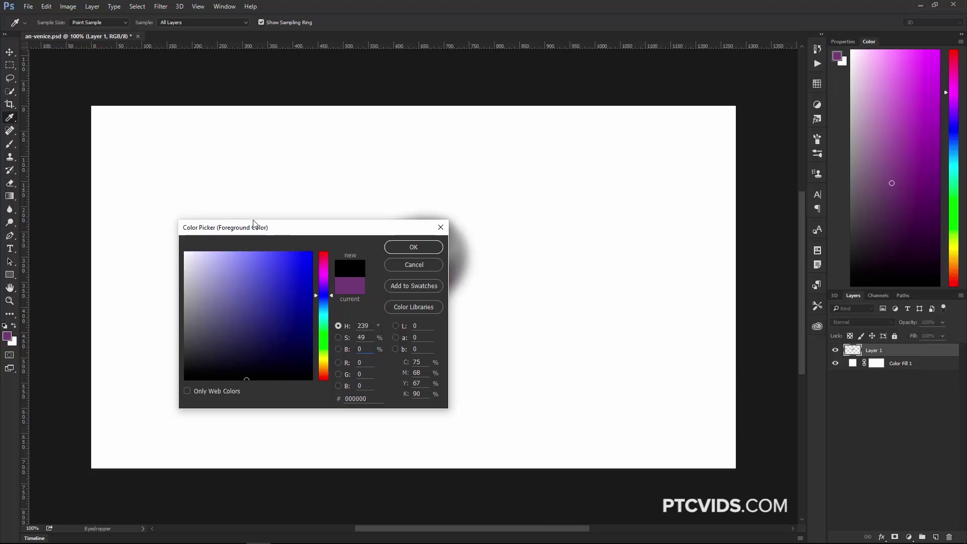
click(421, 264)
key(b)
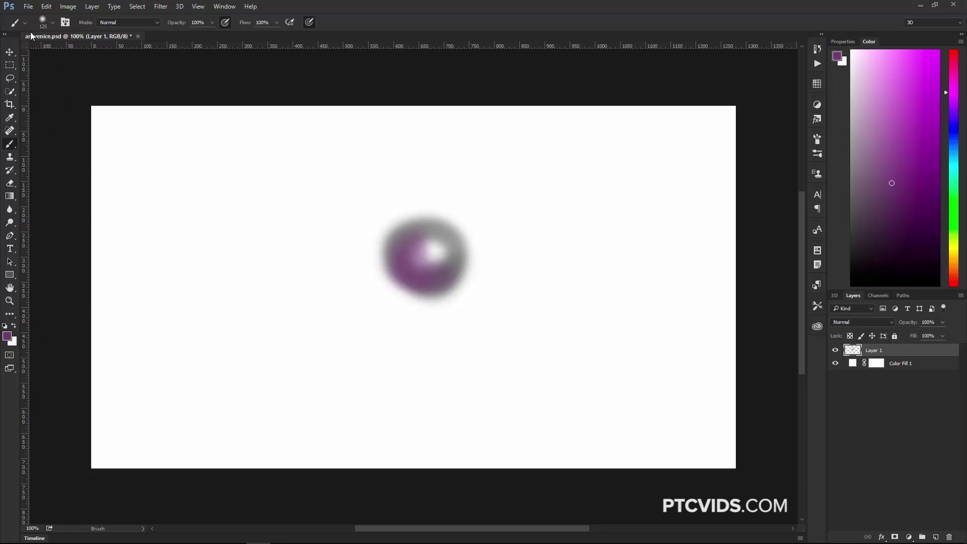
Step: Open Edit > Keyboard Shortcuts and set Shortcuts For to Tools
click(46, 7)
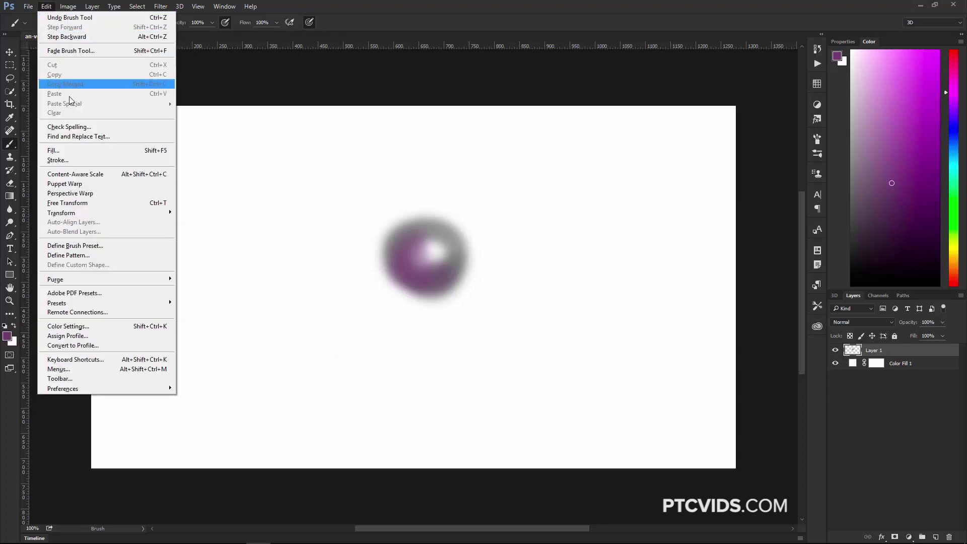
click(116, 360)
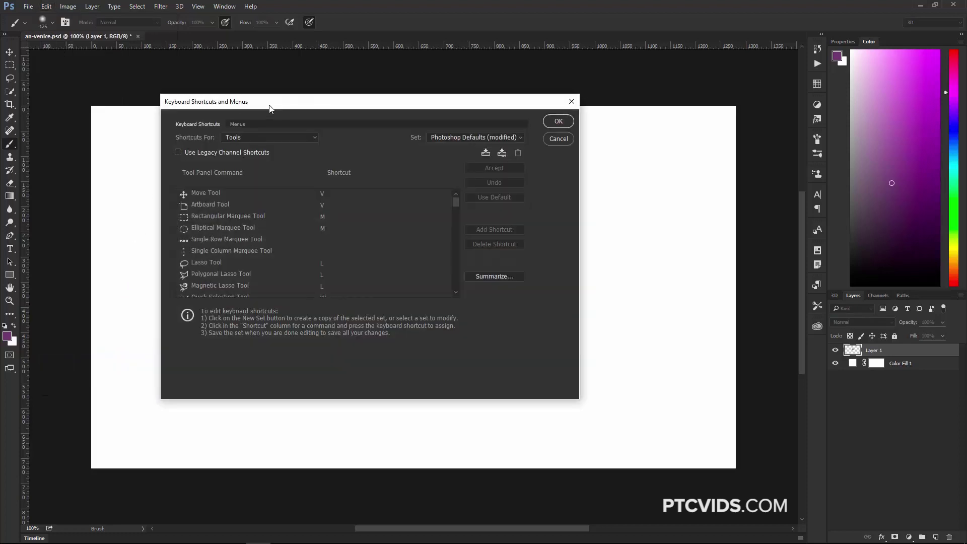
drag(276, 106, 275, 106)
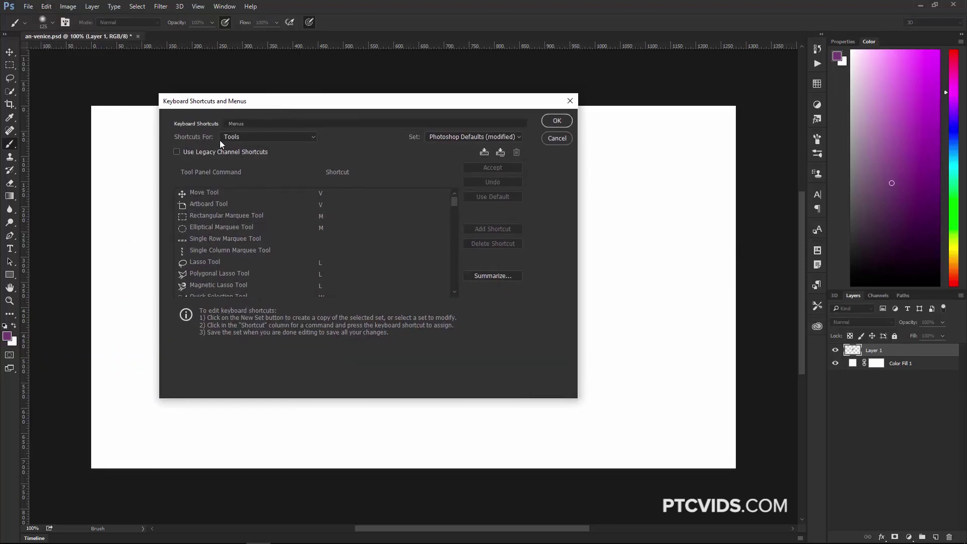
click(240, 137)
click(239, 159)
Step: Assign K to Foreground Color Picker and N to Background Color Picker, then confirm with OK
mouse_move(455, 201)
mouse_down()
mouse_move(458, 284)
mouse_move(452, 272)
mouse_up()
click(285, 242)
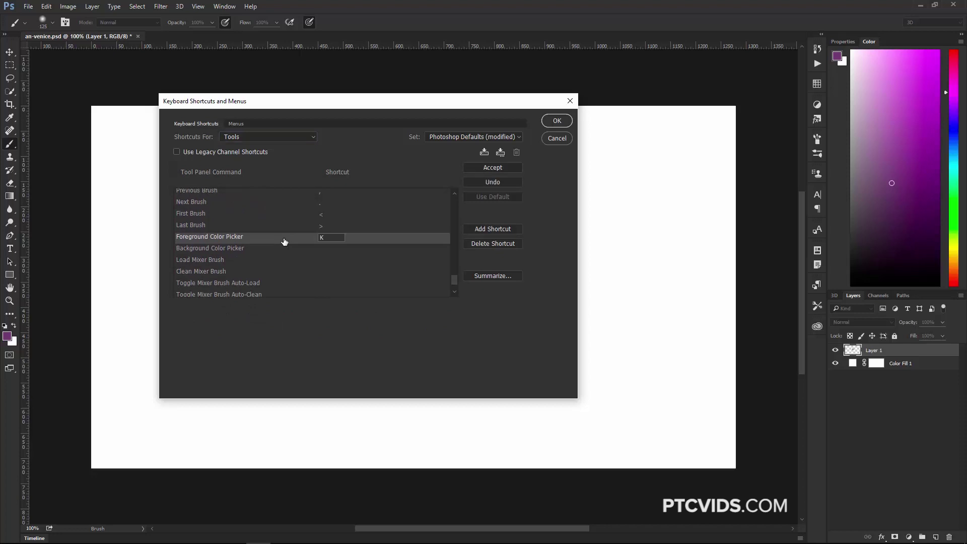
click(327, 251)
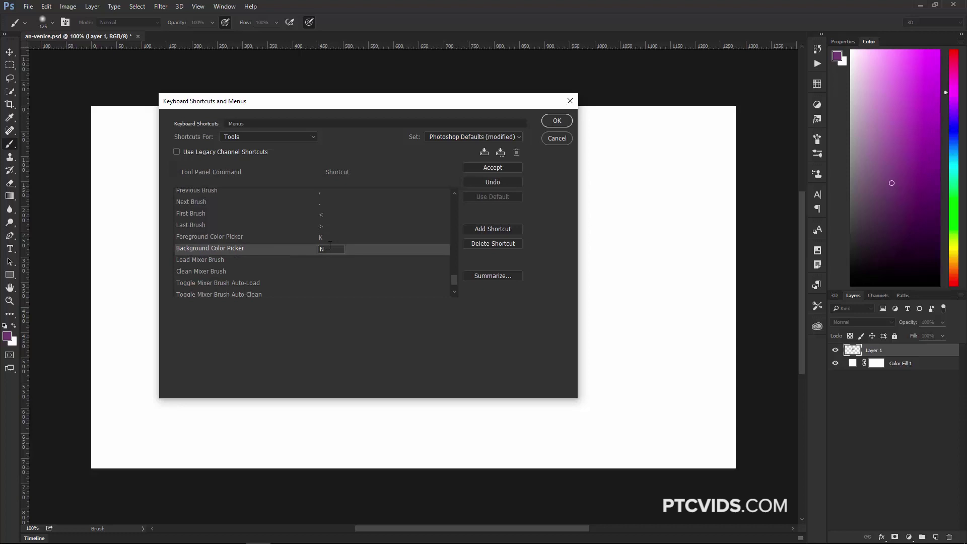
click(479, 170)
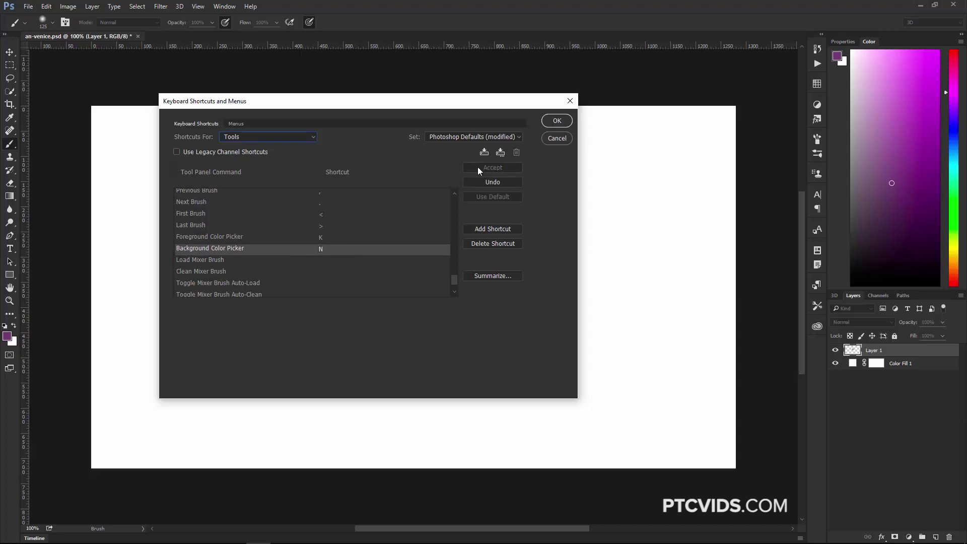
click(563, 123)
Step: Set the foreground colour to green with the new shortcut and paint green over the blob
mouse_move(438, 242)
mouse_down()
mouse_move(396, 229)
mouse_move(418, 274)
mouse_move(407, 231)
mouse_move(432, 277)
mouse_move(453, 236)
mouse_move(475, 248)
mouse_move(458, 271)
mouse_up()
key(n)
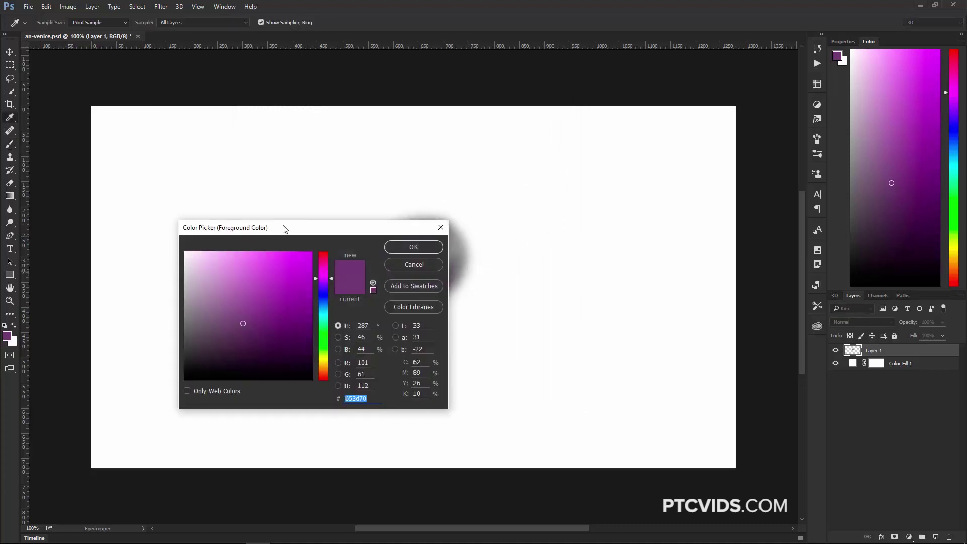
drag(296, 228, 297, 221)
click(321, 321)
click(406, 238)
key(b)
mouse_move(406, 267)
mouse_down()
mouse_move(430, 289)
mouse_move(405, 251)
mouse_move(439, 280)
mouse_move(410, 287)
mouse_up()
Step: Set the background colour to red, then brush green over the blob's lower-left
key(shift+n)
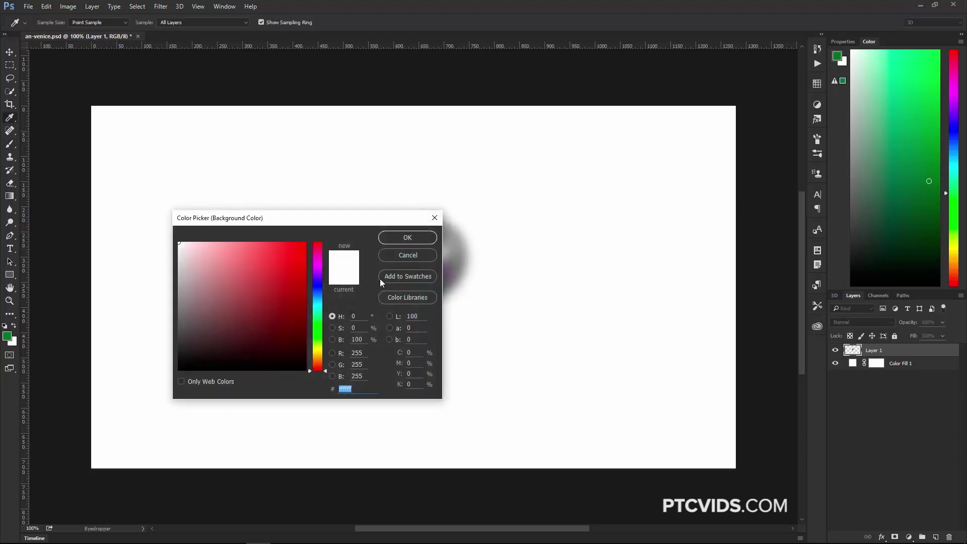
click(407, 238)
key(b)
mouse_move(416, 263)
mouse_down()
mouse_move(451, 274)
mouse_move(436, 291)
mouse_move(403, 268)
mouse_up()
Step: Reopen the foreground picker keeping green, then pick dark blue from the on-canvas HUD picker
key(shift+n)
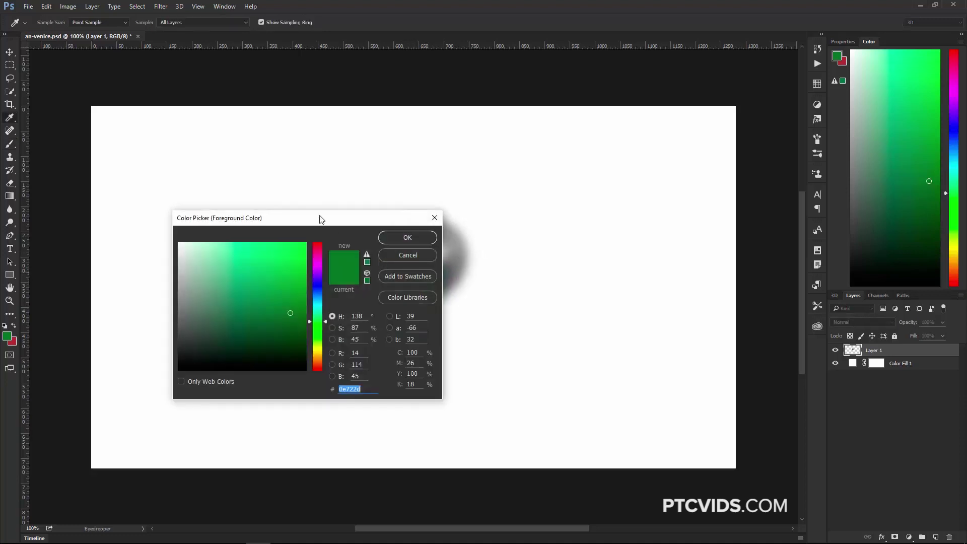
drag(302, 222, 303, 210)
click(408, 245)
key(b)
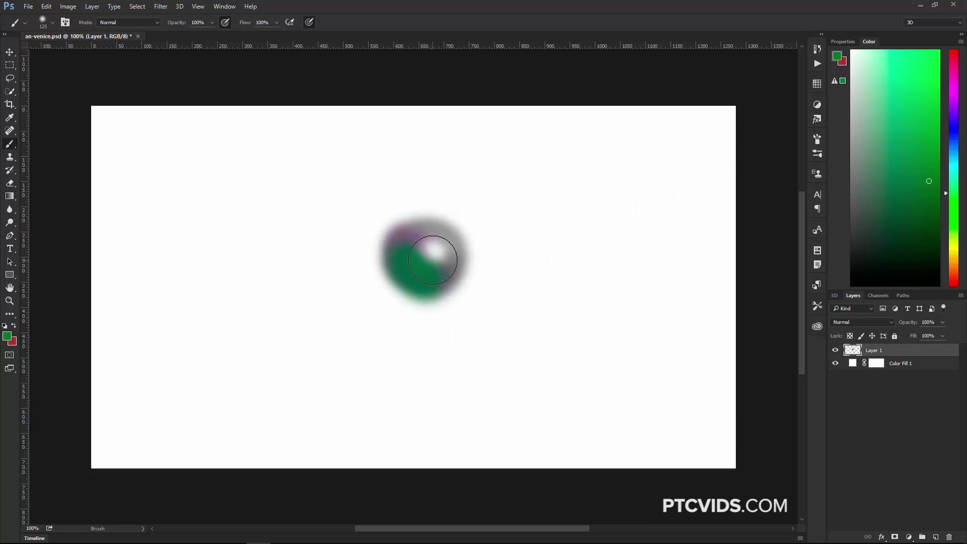
key(alt+shift)
mouse_move(456, 297)
mouse_down()
mouse_move(446, 268)
mouse_move(460, 303)
mouse_move(484, 285)
mouse_up()
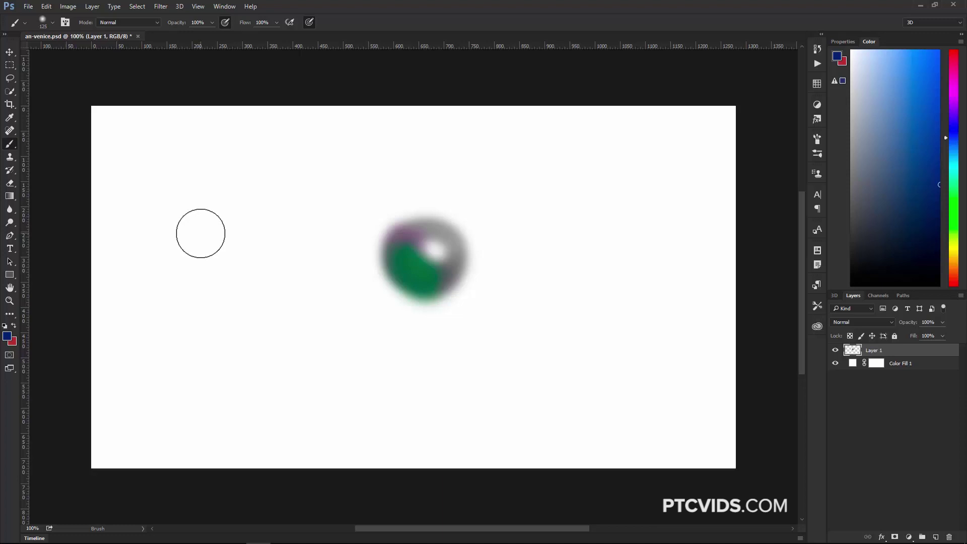
Step: Reopen Keyboard Shortcuts with Alt+Shift+Ctrl+K and save a summary as Photoshop Defaults (modified).htm
key(shift)
key(alt)
key(ctrl+alt+shift+k)
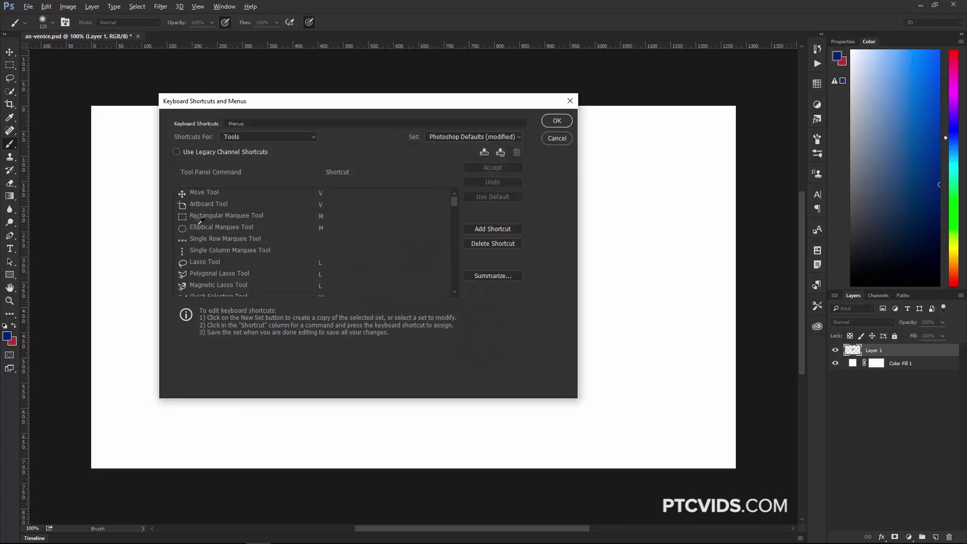
click(499, 275)
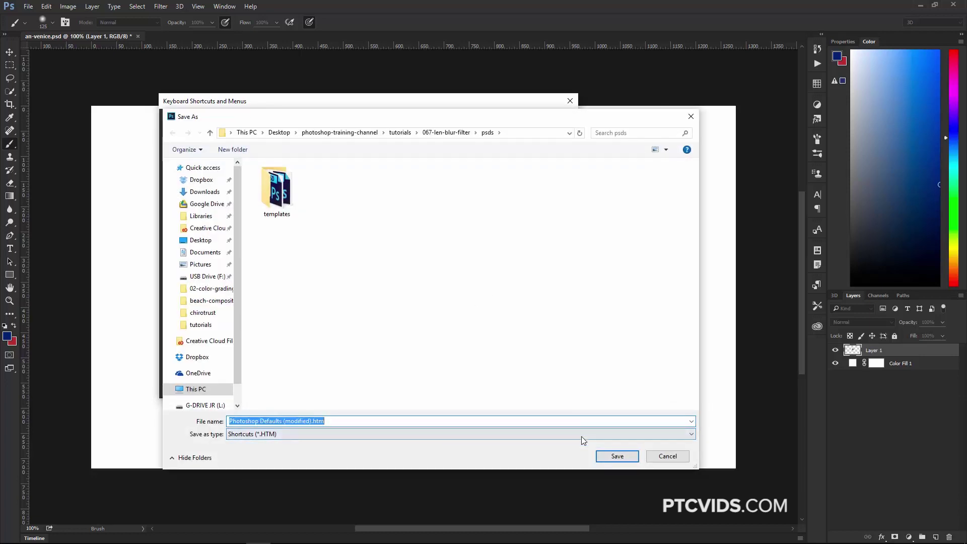
click(612, 457)
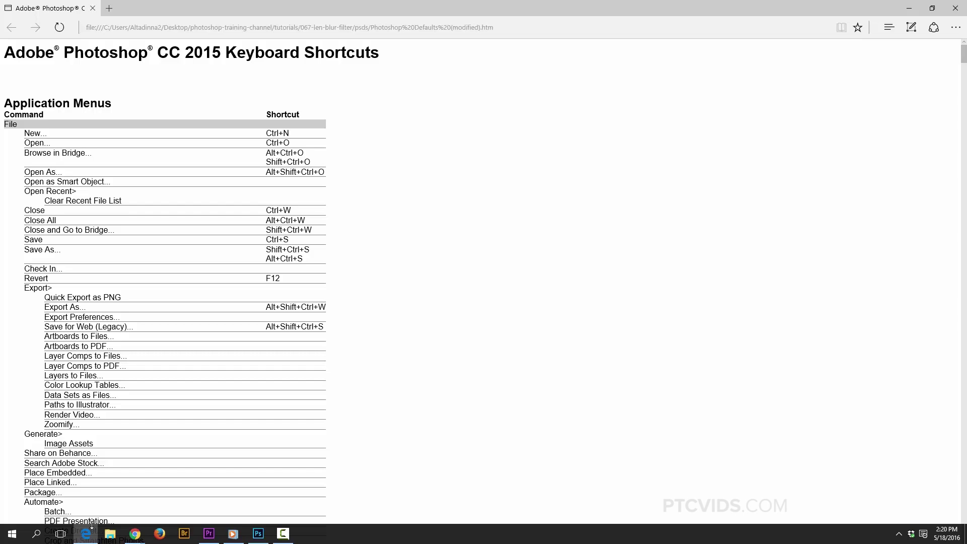
Step: Scroll the summary in Edge to the Tools list showing Foreground Color Picker K and Background Color Picker N
scroll(92, 525, down, 20)
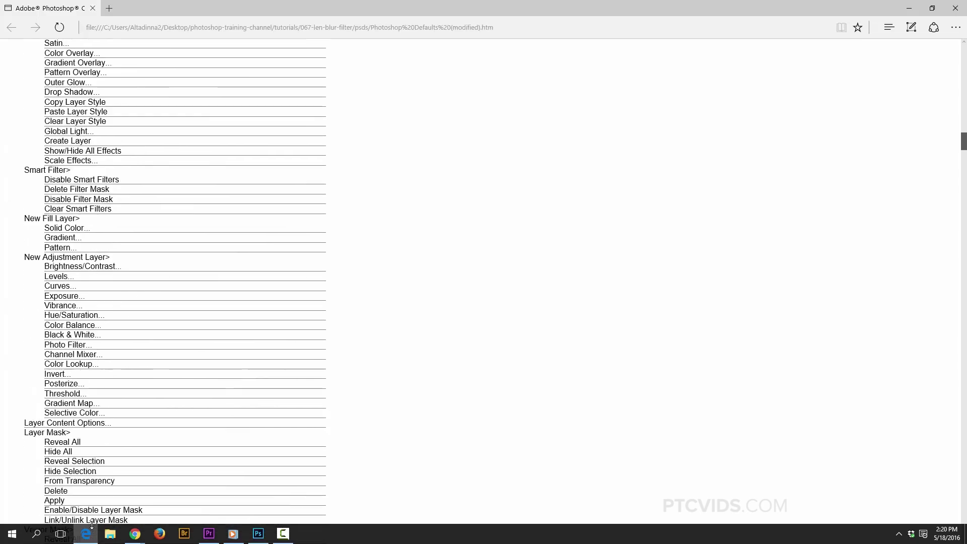
scroll(92, 526, down, 20)
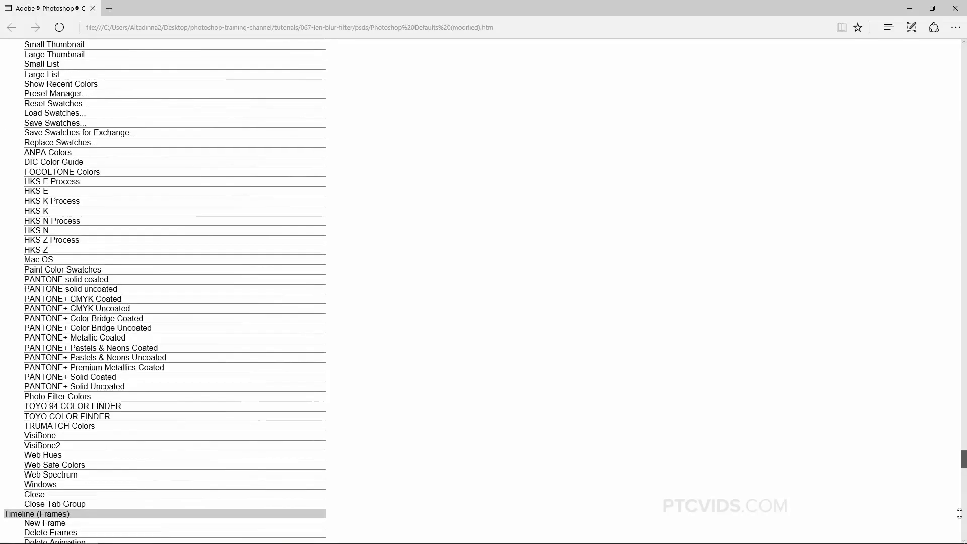
scroll(959, 514, down, 5)
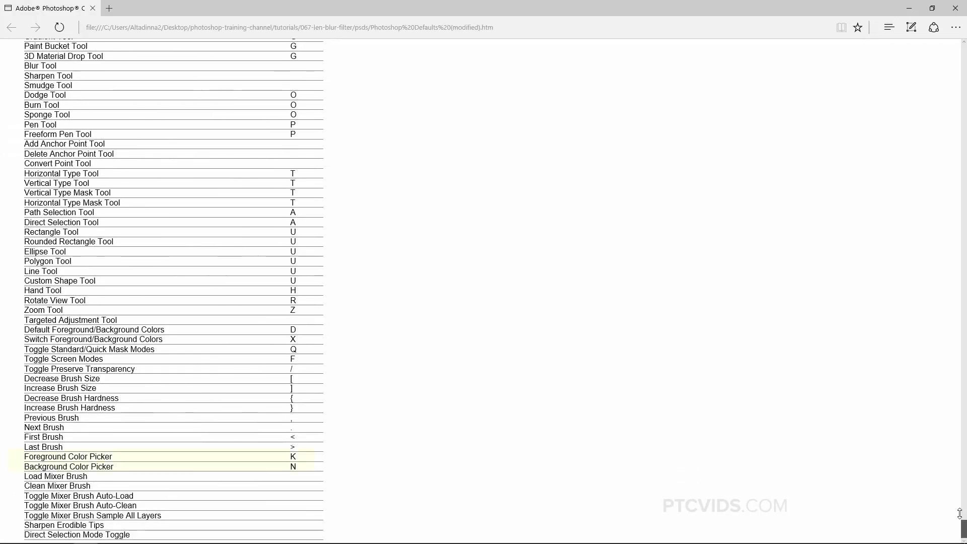